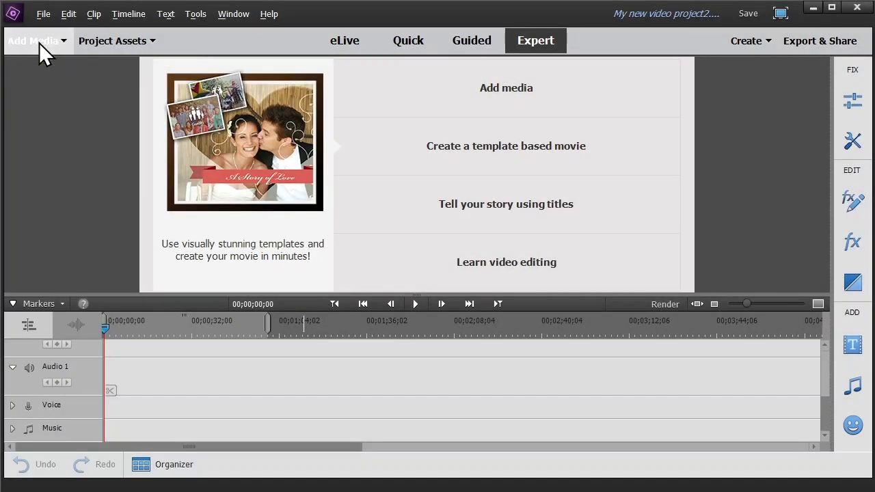
# Import Chicken Salad plus menu.mp4, the WIN webcam clip and YELLOWEATERMAN.gif from Desktop\Lesson2
pyautogui.click(39, 42)
pyautogui.click(56, 134)
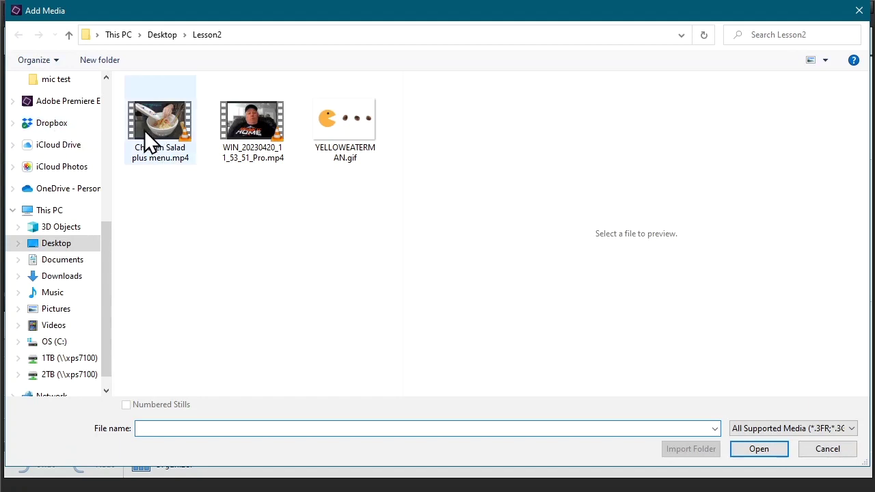
pyautogui.click(153, 127)
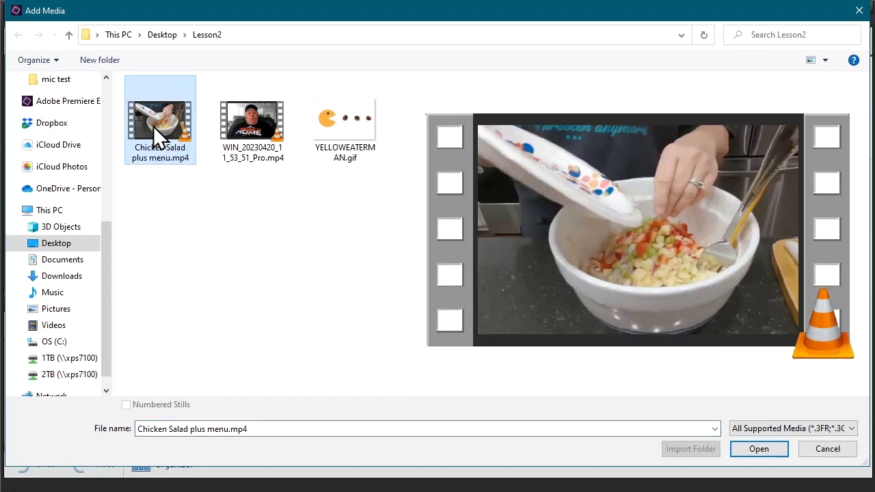
pyautogui.keyDown('ctrl'); pyautogui.click(262, 121); pyautogui.keyUp('ctrl')
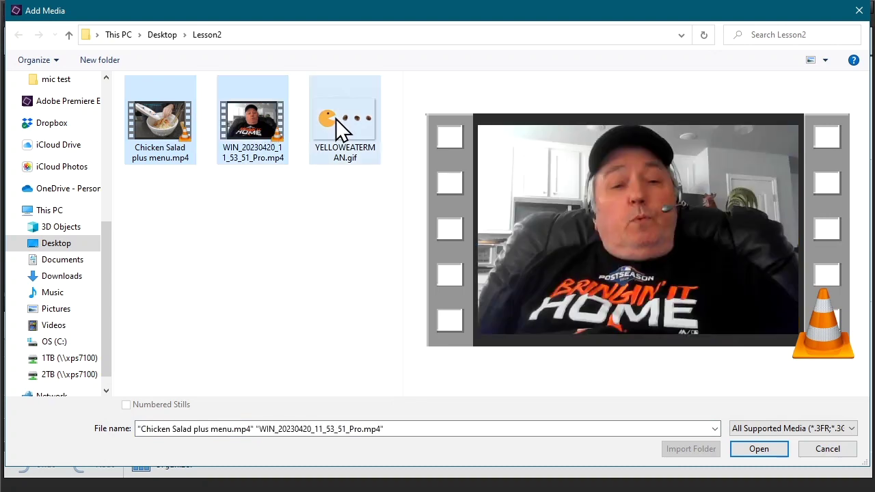
pyautogui.keyDown('ctrl'); pyautogui.click(336, 118); pyautogui.keyUp('ctrl')
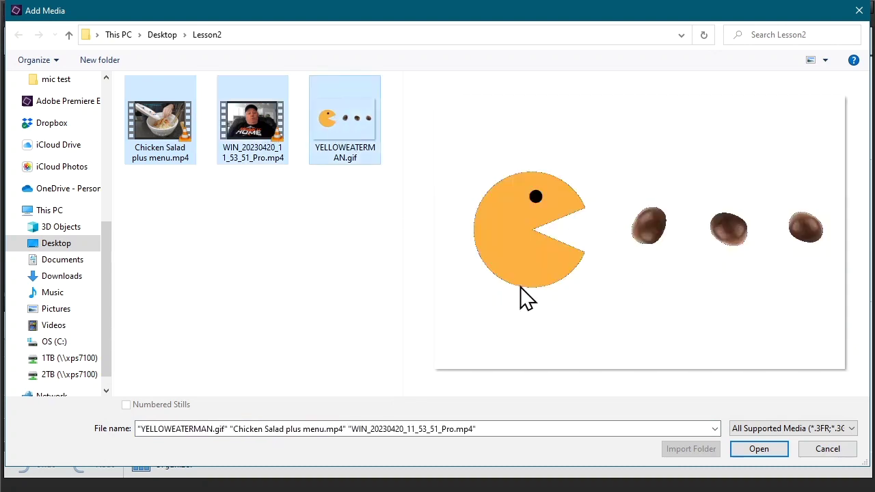
pyautogui.click(759, 448)
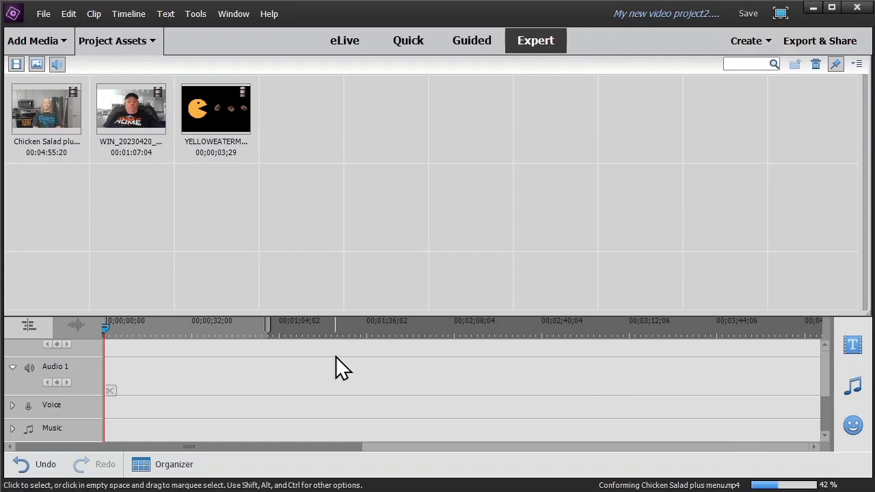
# Place Chicken Salad plus menu.mp4 on the Video 1 track and close Project Assets
pyautogui.scroll(2, 307, 386)
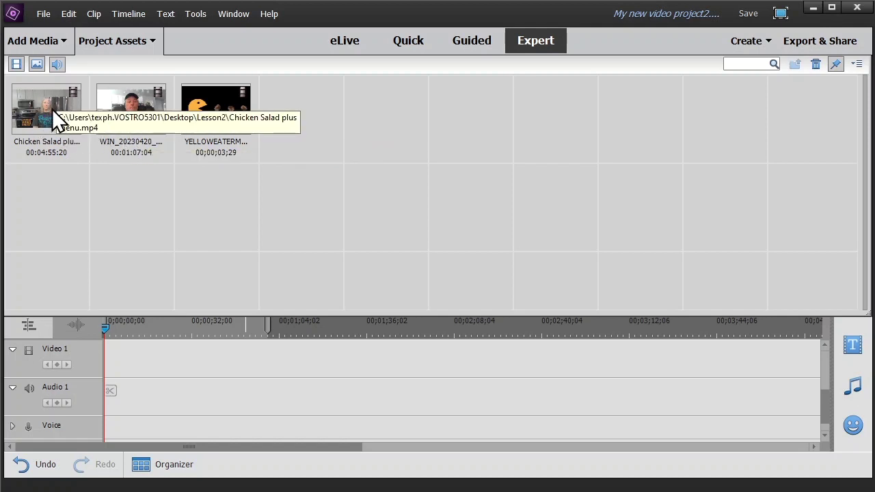
pyautogui.moveTo(52, 108); pyautogui.dragTo(108, 397)
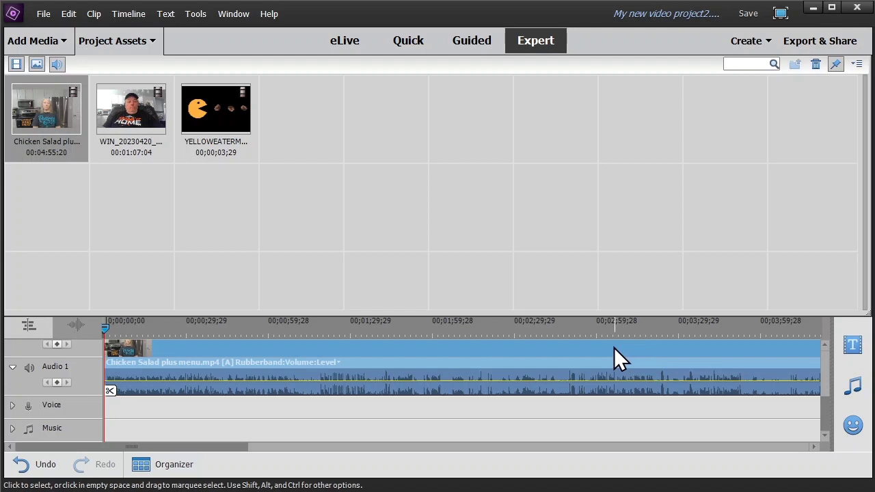
pyautogui.click(152, 40)
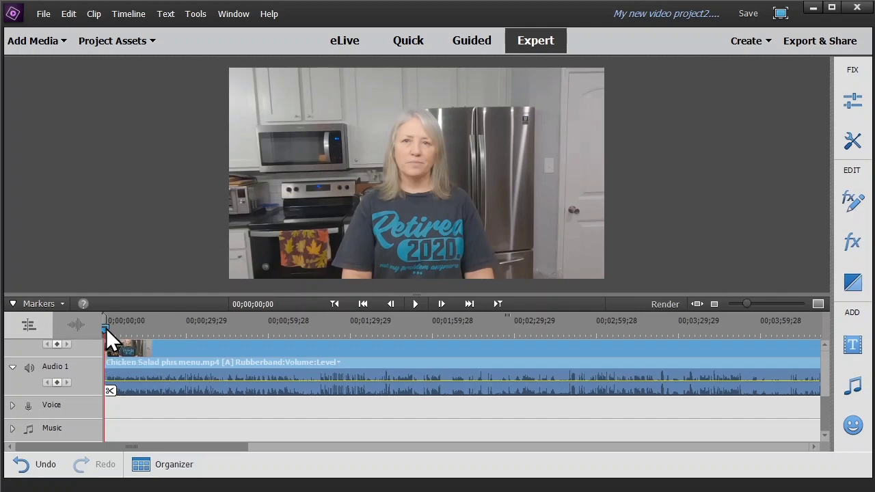
# Set the playhead to 00;00;17;07 and select the Default Text title in Titles & Text
pyautogui.moveTo(106, 328); pyautogui.dragTo(154, 347)
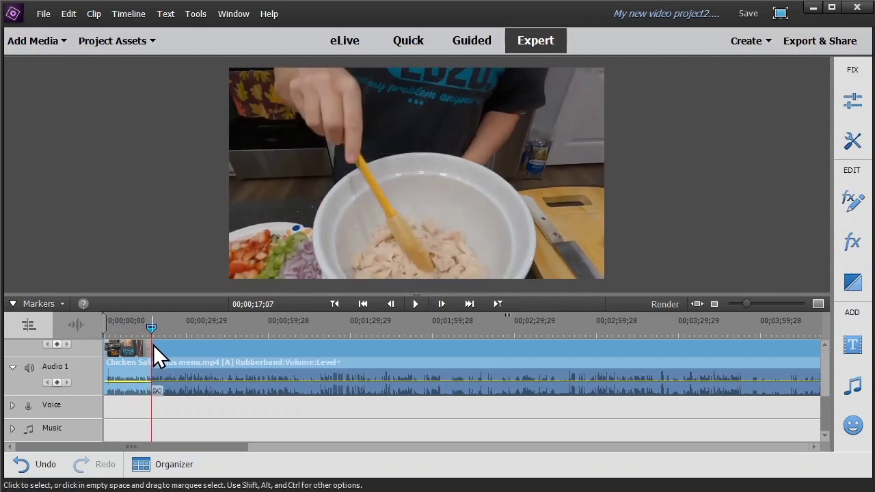
pyautogui.click(858, 355)
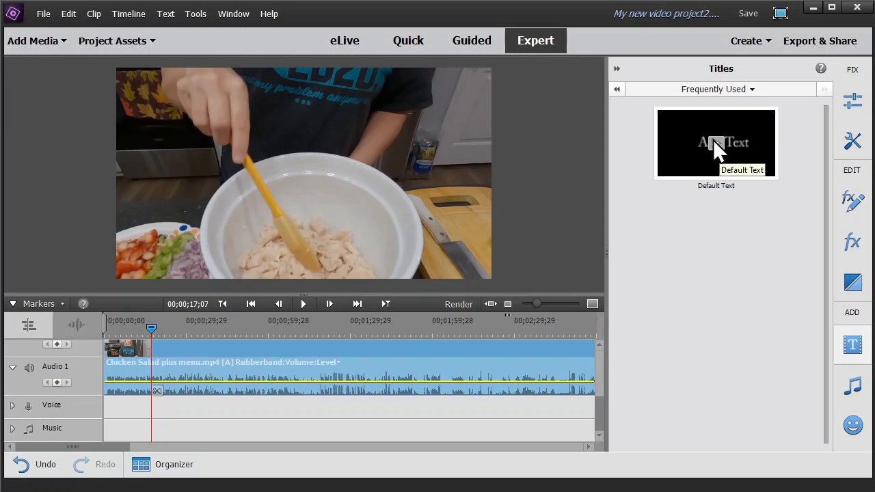
pyautogui.click(714, 140)
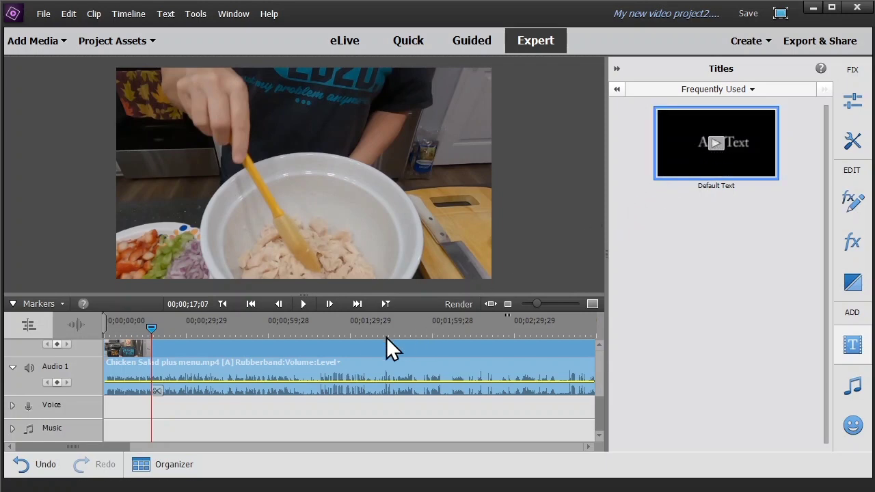
pyautogui.moveTo(387, 338)
pyautogui.mouseDown()
pyautogui.moveTo(281, 361)
pyautogui.moveTo(279, 322)
pyautogui.moveTo(391, 329)
pyautogui.mouseUp()
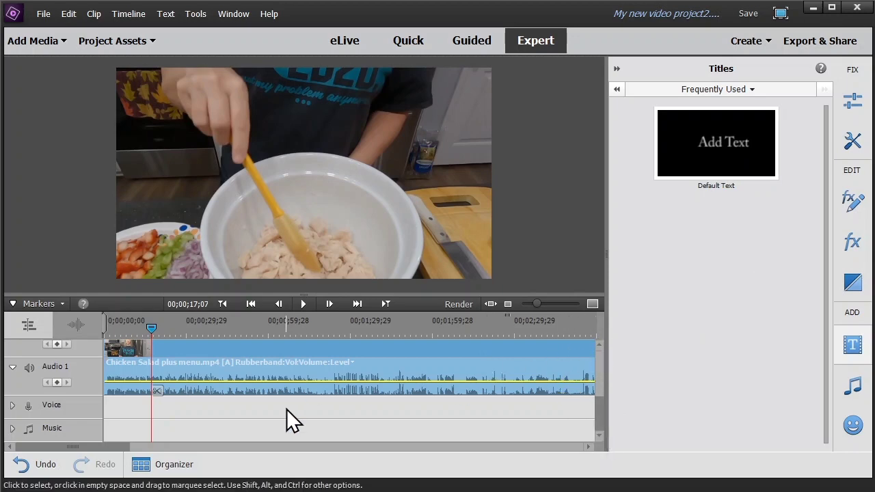
# Drop the Default Text title onto Video 2 at 00;00;17;07
pyautogui.scroll(4, 282, 393)
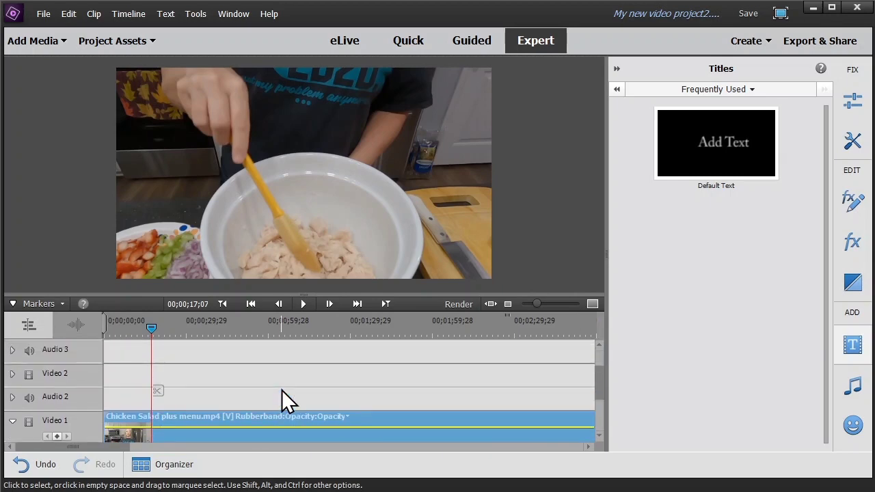
pyautogui.moveTo(728, 133); pyautogui.dragTo(158, 391)
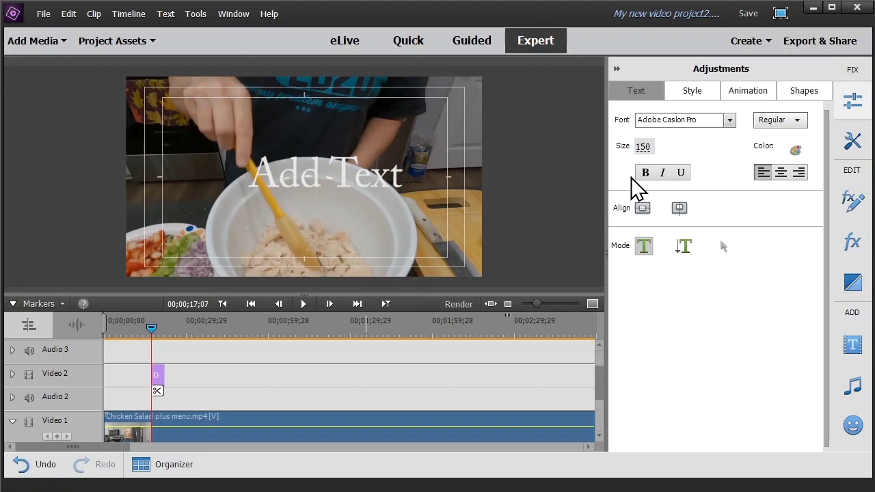
# Set the title font to Arial with a text size of 30
pyautogui.click(729, 119)
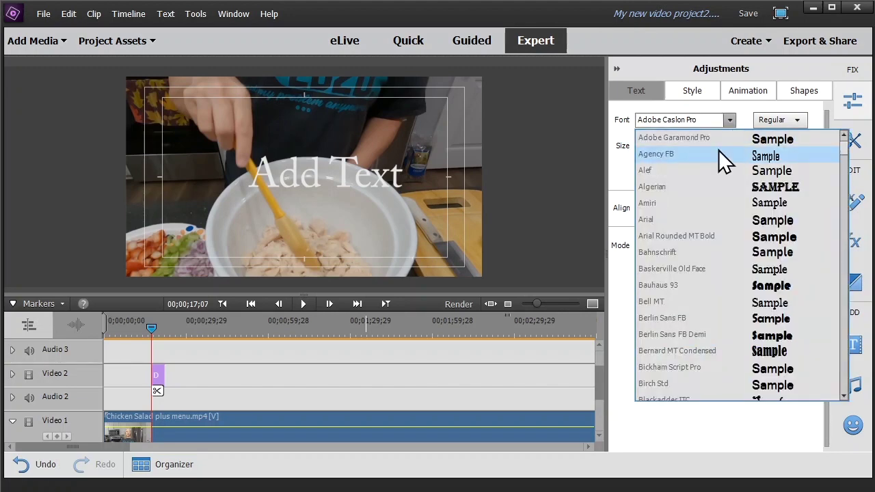
pyautogui.click(657, 223)
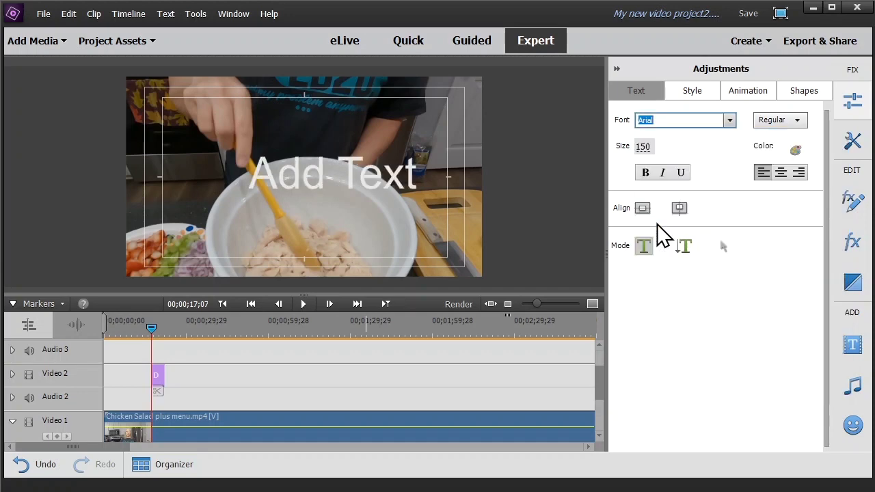
pyautogui.click(643, 147)
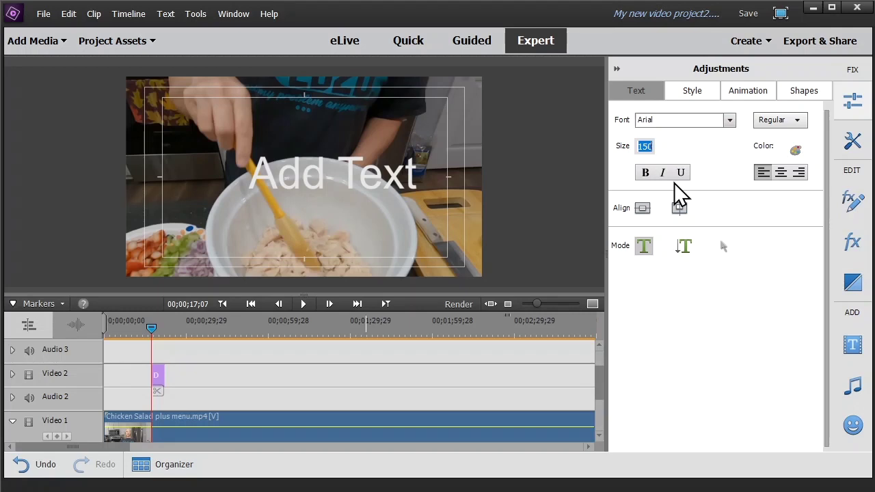
pyautogui.write('30')
pyautogui.click(762, 172)
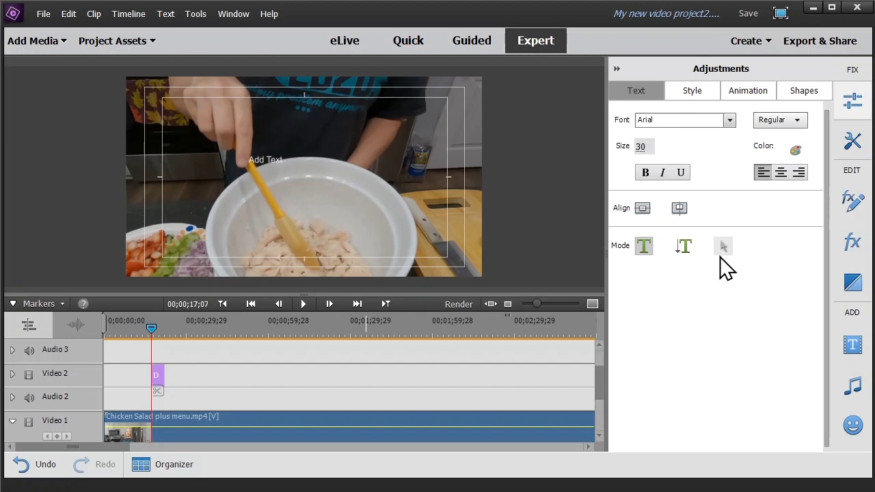
# Drag the Add Text title to the upper right of the frame, then return to Text mode
pyautogui.click(724, 246)
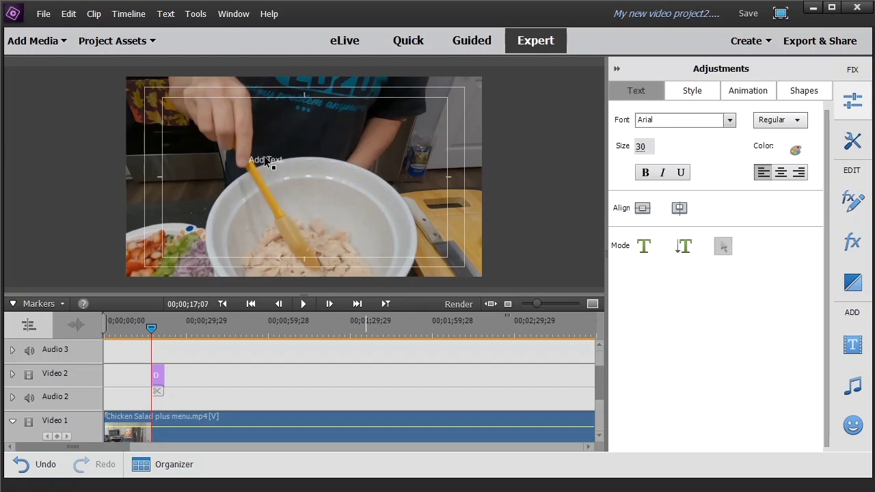
pyautogui.moveTo(265, 162); pyautogui.dragTo(420, 107)
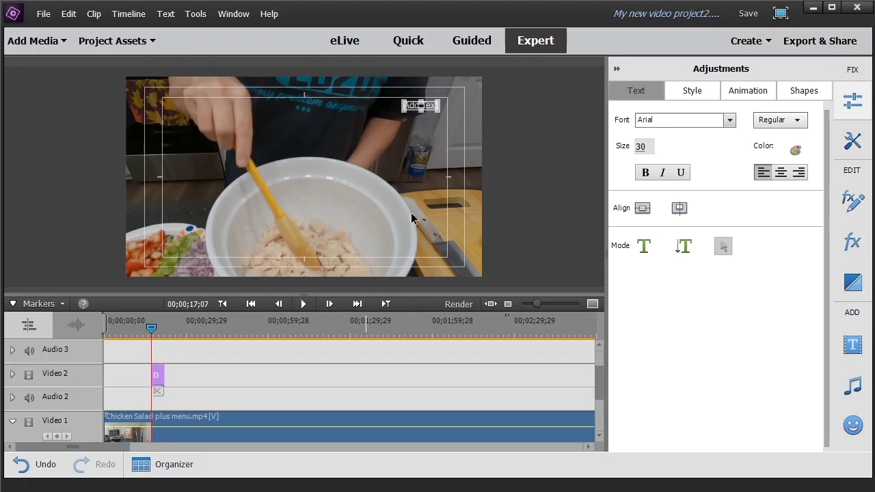
pyautogui.click(642, 248)
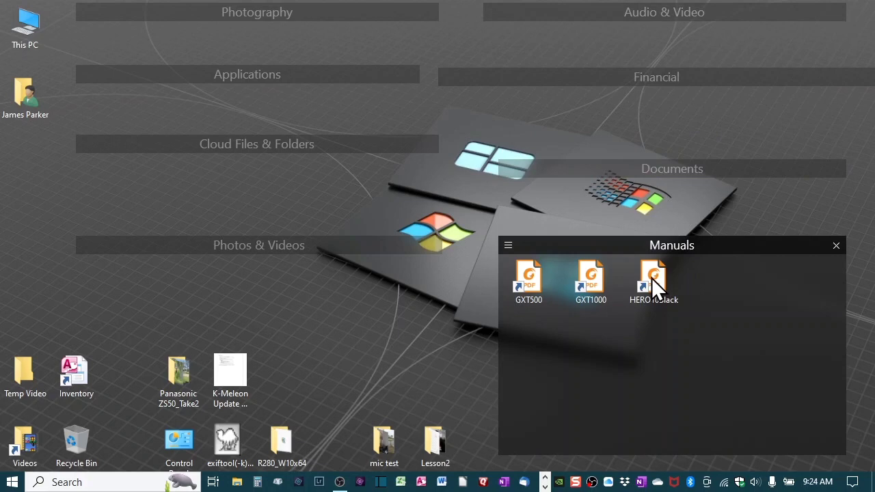
# Open recipe.txt from the Lesson2 folder, copy all its text, and close Notepad
pyautogui.doubleClick(430, 437)
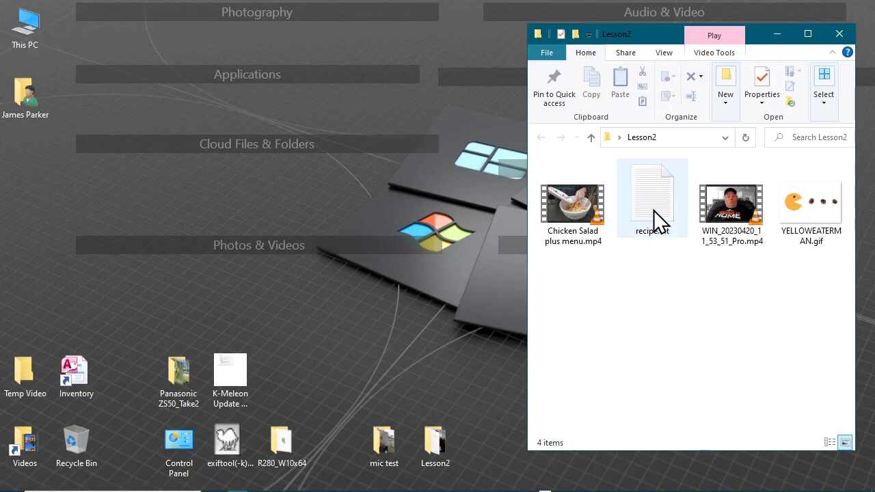
pyautogui.doubleClick(653, 204)
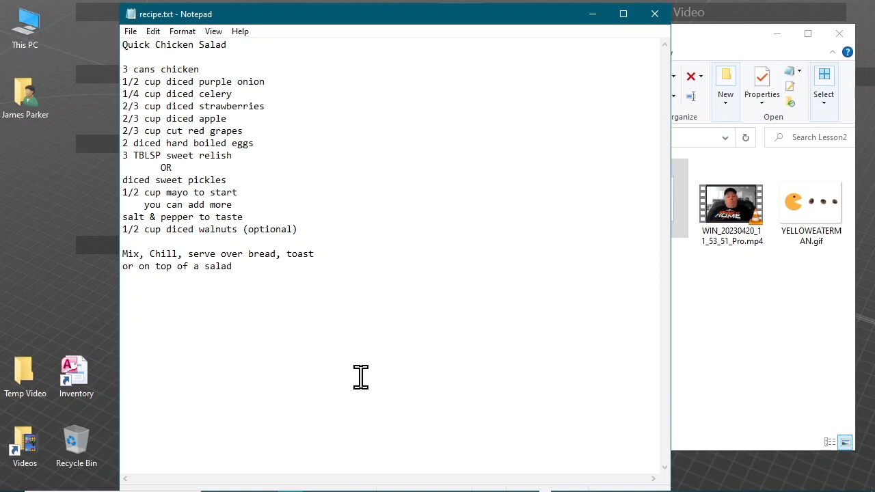
pyautogui.hotkey('ctrl', 'a')
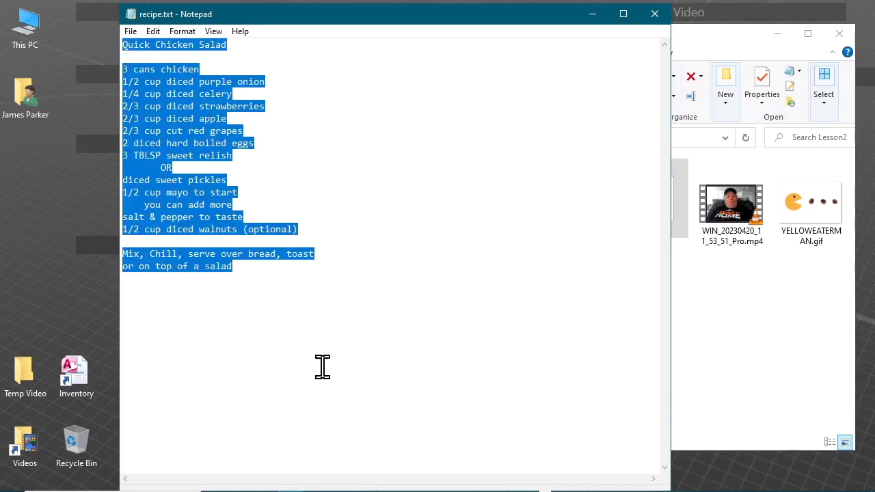
pyautogui.rightClick(166, 144)
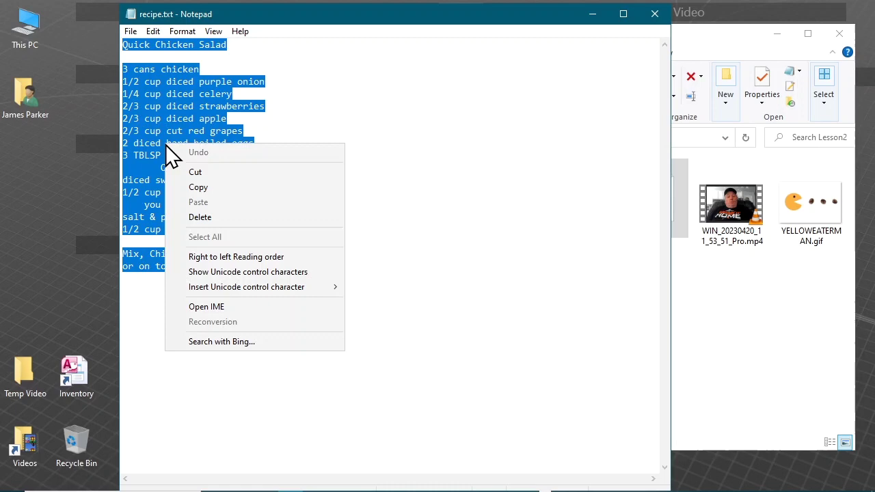
pyautogui.click(206, 187)
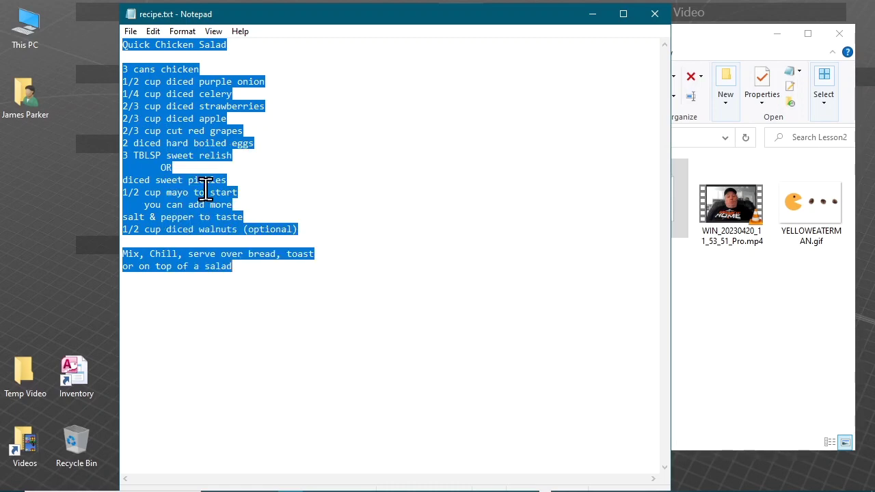
pyautogui.click(655, 14)
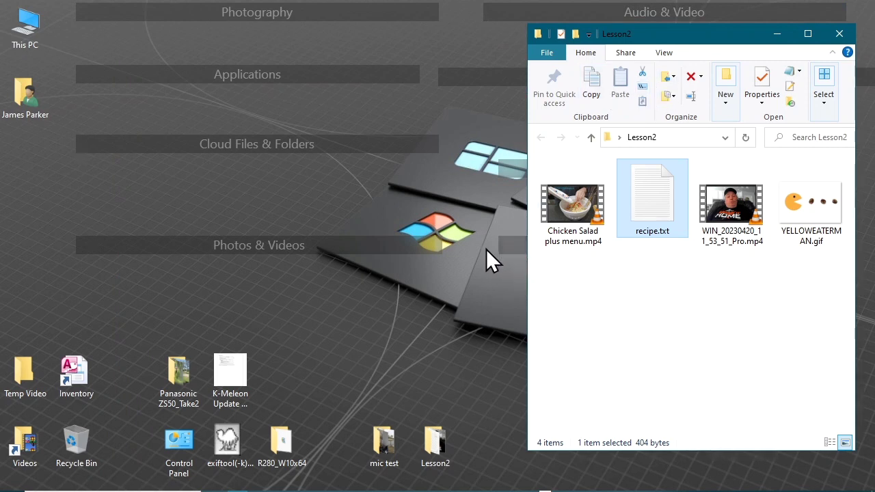
# Replace the Add Text placeholder with the pasted Quick Chicken Salad recipe
pyautogui.hotkey('alt', 'Tab')
pyautogui.hotkey('alt', 'Tab')
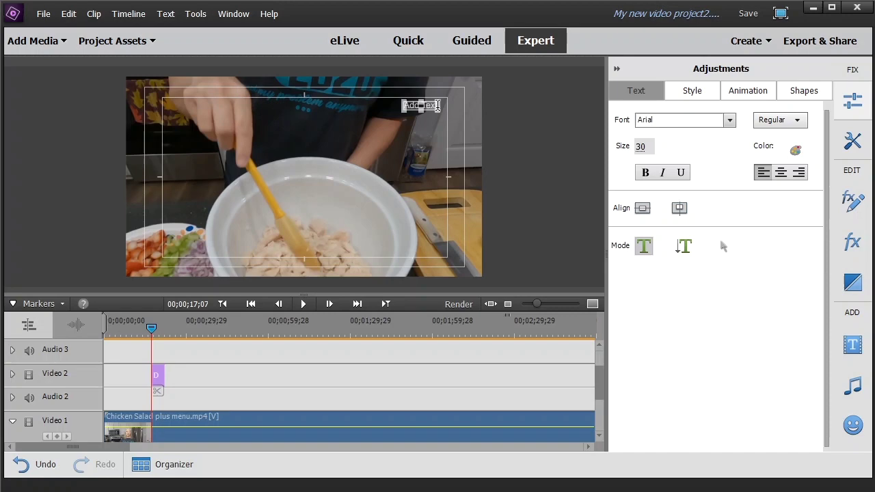
pyautogui.click(438, 105)
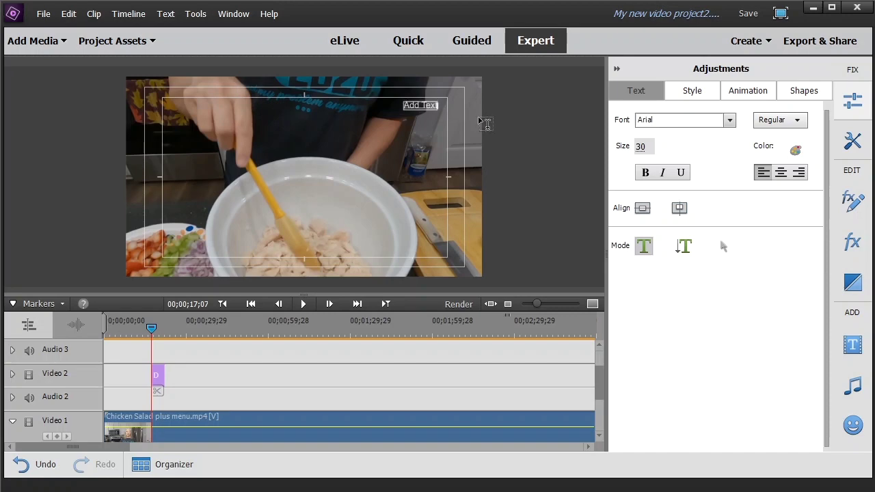
pyautogui.press('BackSpace')
pyautogui.press('BackSpace')
pyautogui.press('BackSpace')
pyautogui.press('BackSpace')
pyautogui.press('BackSpace')
pyautogui.press('BackSpace')
pyautogui.press('BackSpace')
pyautogui.press('BackSpace')
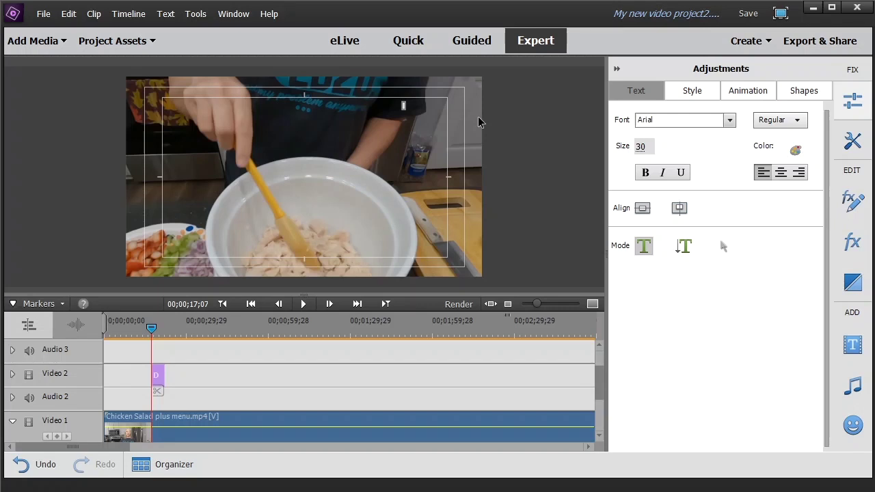
pyautogui.hotkey('ctrl', 'v')
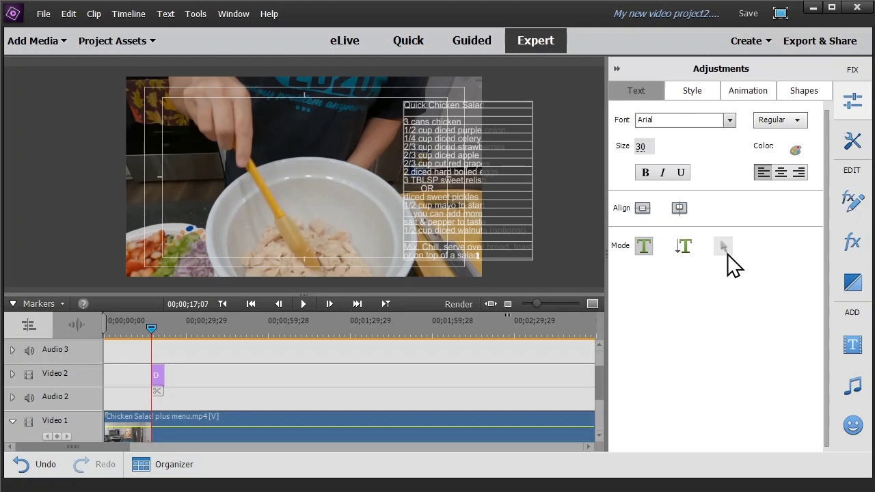
# Drag the recipe text block to the upper right of the frame, then return to Text mode
pyautogui.click(725, 250)
pyautogui.moveTo(503, 185); pyautogui.dragTo(431, 170)
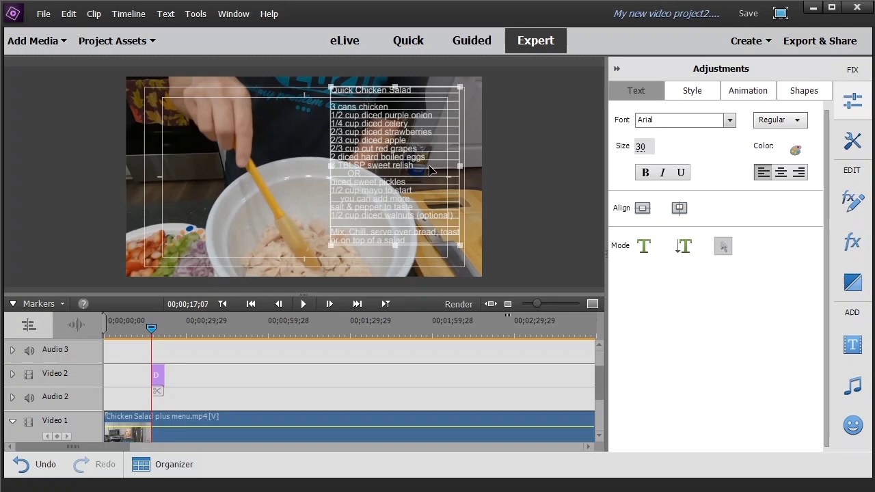
pyautogui.moveTo(431, 170); pyautogui.dragTo(447, 168)
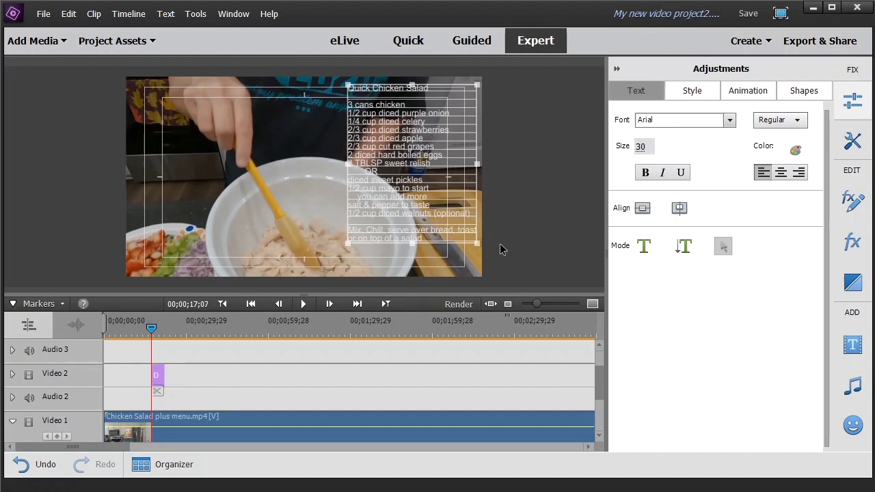
pyautogui.click(641, 248)
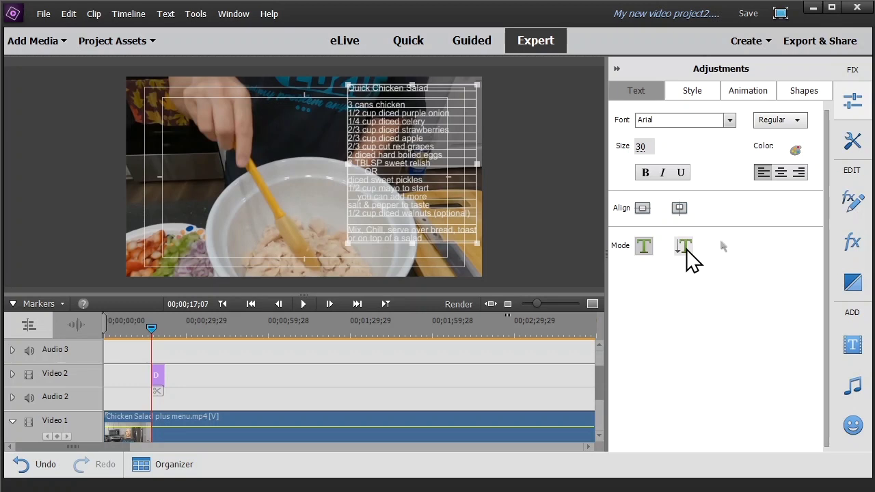
# Draw a rectangle with the Shapes Rectangle tool over the frame's right side
pyautogui.click(804, 96)
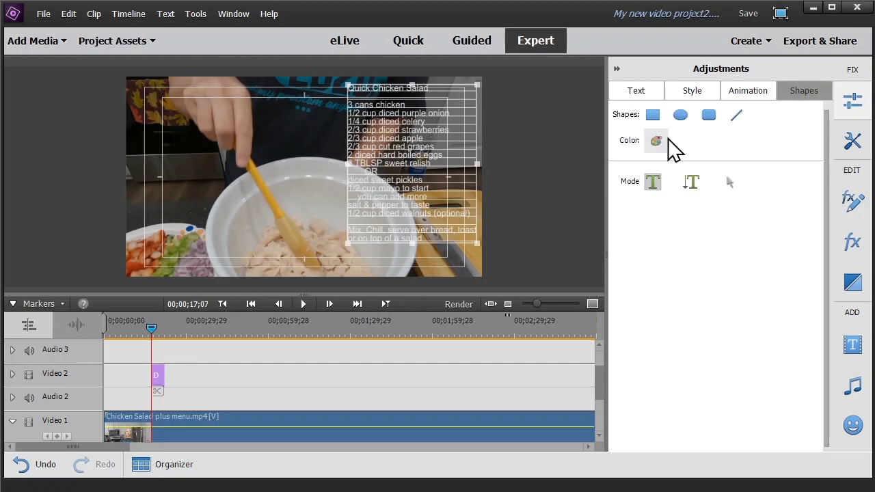
pyautogui.click(653, 116)
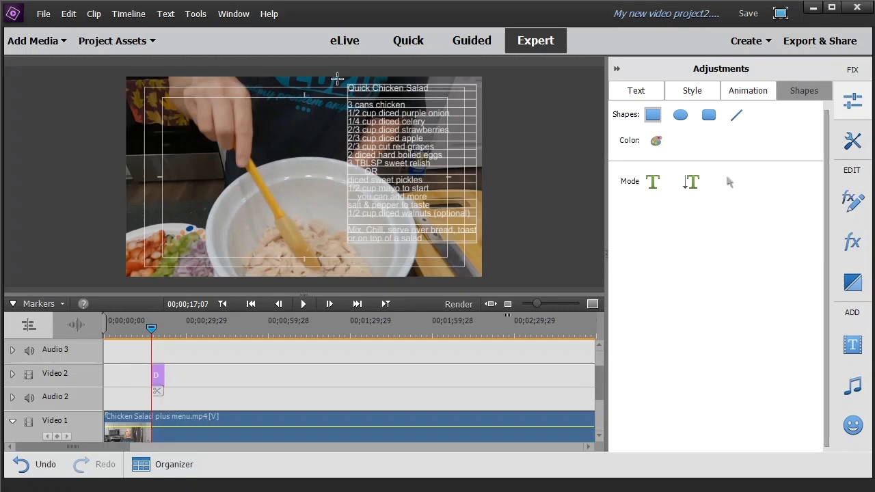
pyautogui.moveTo(337, 79)
pyautogui.mouseDown()
pyautogui.moveTo(365, 100)
pyautogui.moveTo(402, 152)
pyautogui.moveTo(455, 259)
pyautogui.moveTo(482, 268)
pyautogui.mouseUp()
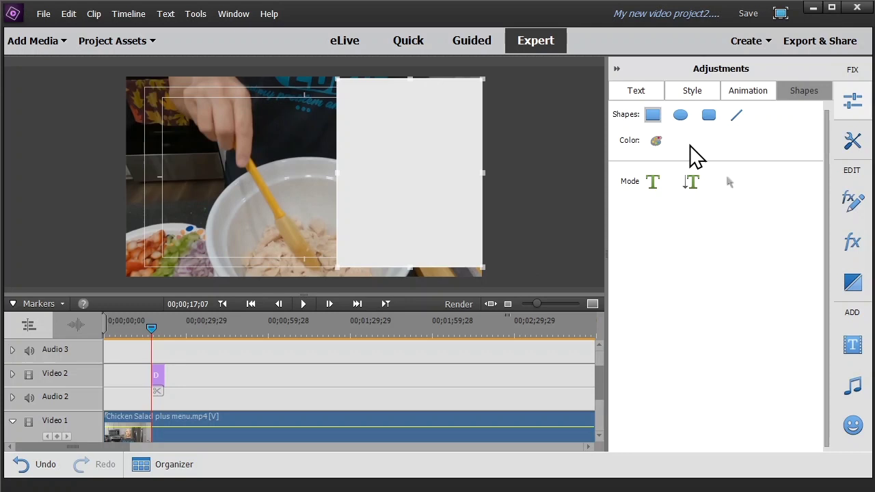
# Fill the rectangle with solid black (RGB 0,0,0) in Color Properties
pyautogui.click(657, 142)
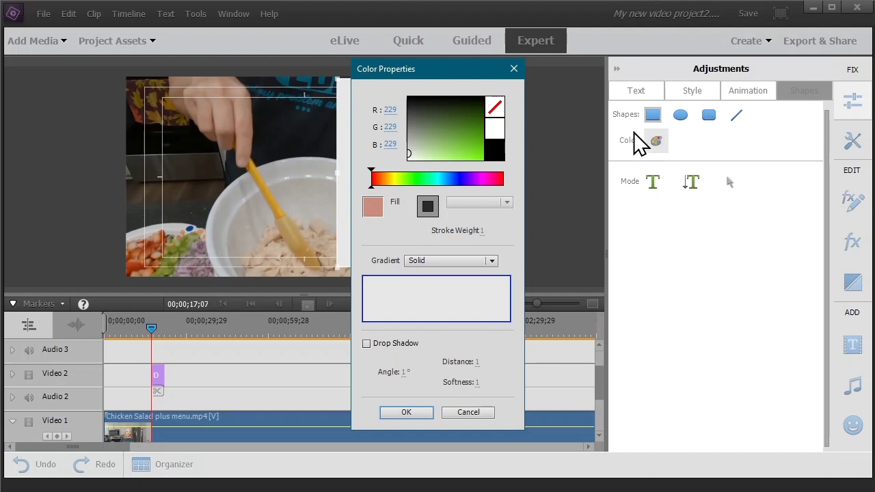
pyautogui.click(495, 151)
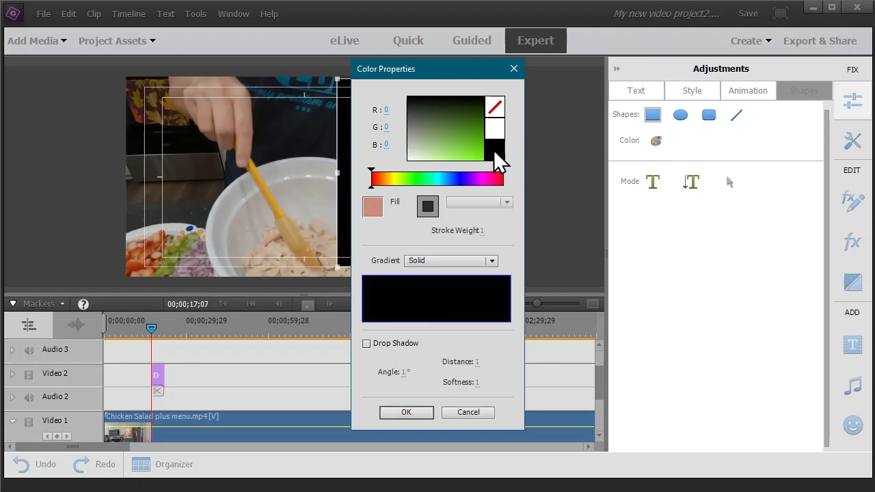
pyautogui.click(406, 412)
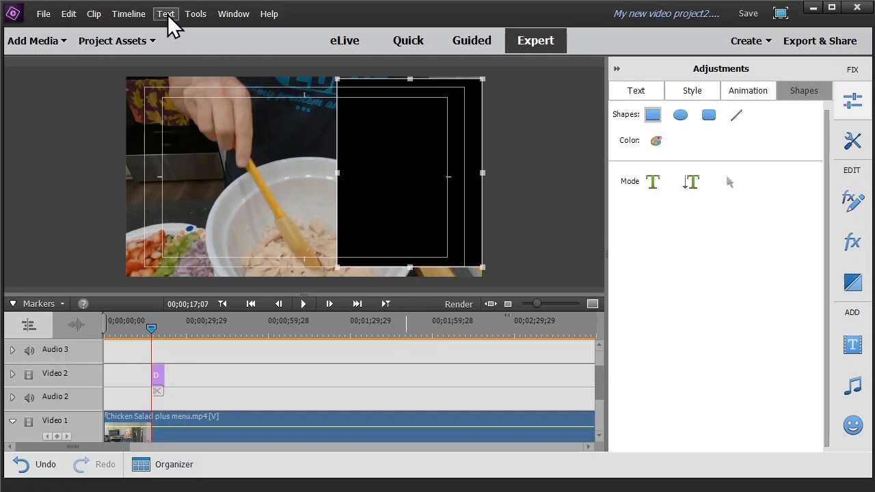
# Send the black rectangle to the back so the white recipe text shows on top
pyautogui.click(166, 14)
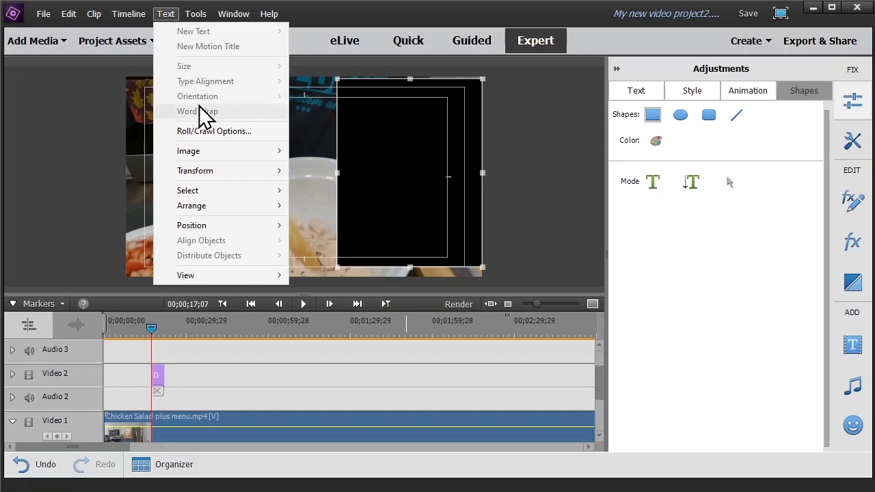
pyautogui.moveTo(208, 207)
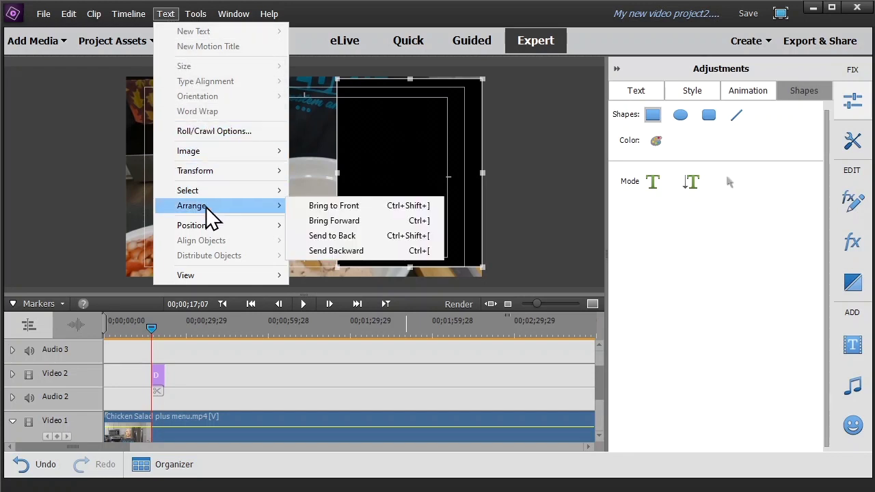
pyautogui.click(368, 234)
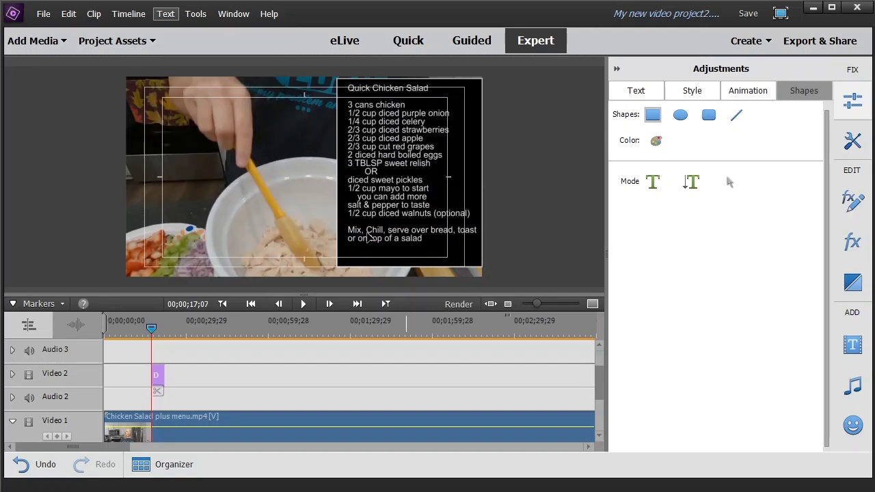